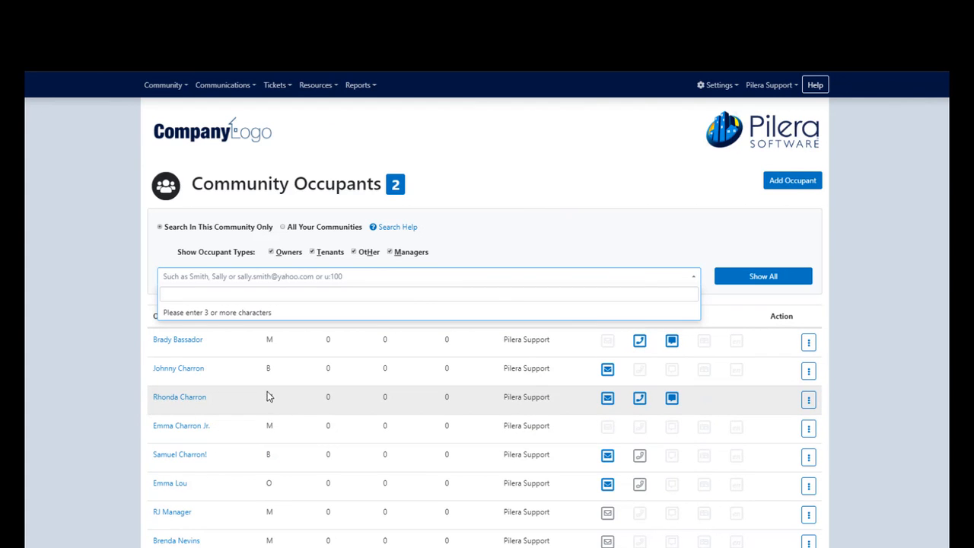
- Check the blank Add Occupant form, and open the manager's occupant record to view the option for adjusting communities
left_click(782, 181)
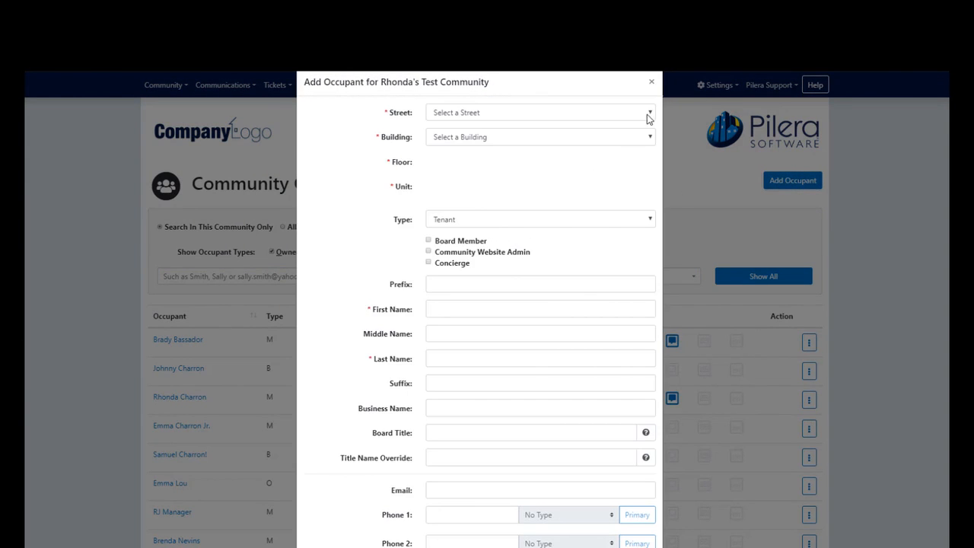
left_click(651, 82)
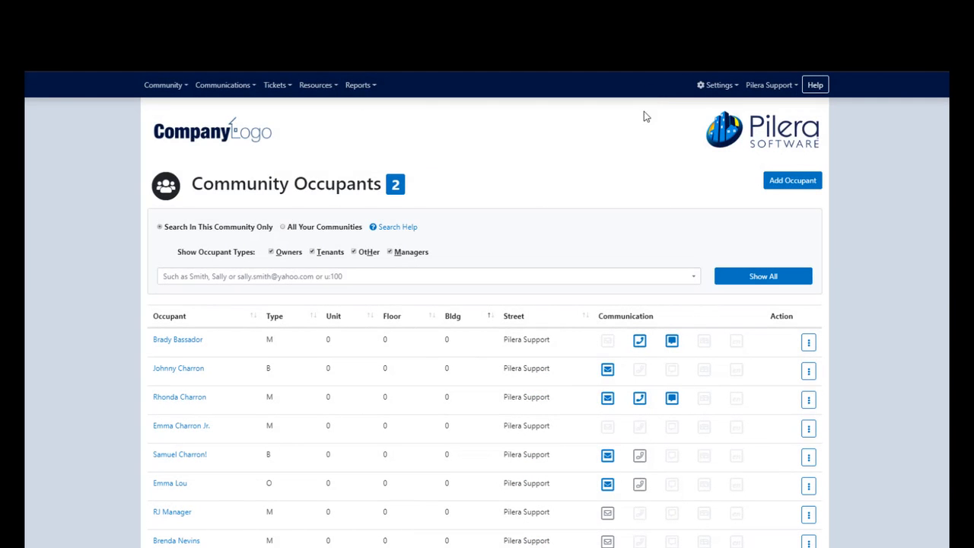
left_click(180, 397)
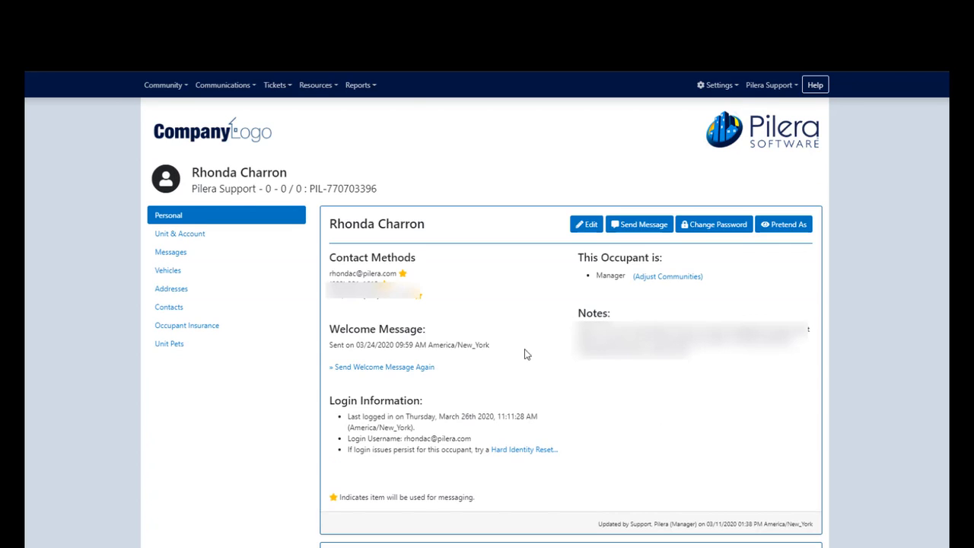
left_click(663, 277)
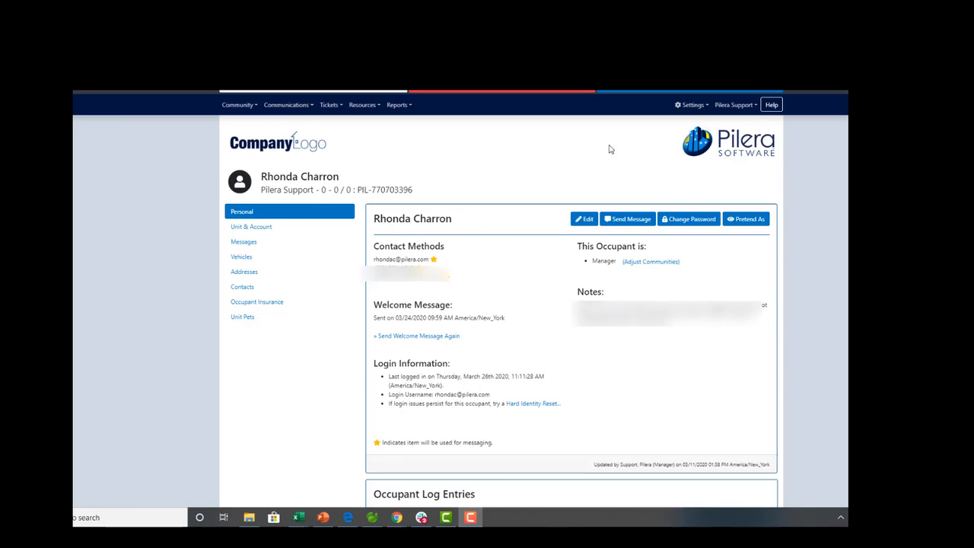
- Open User Roles Administration and find the manager by last name to load their roles
left_click(698, 107)
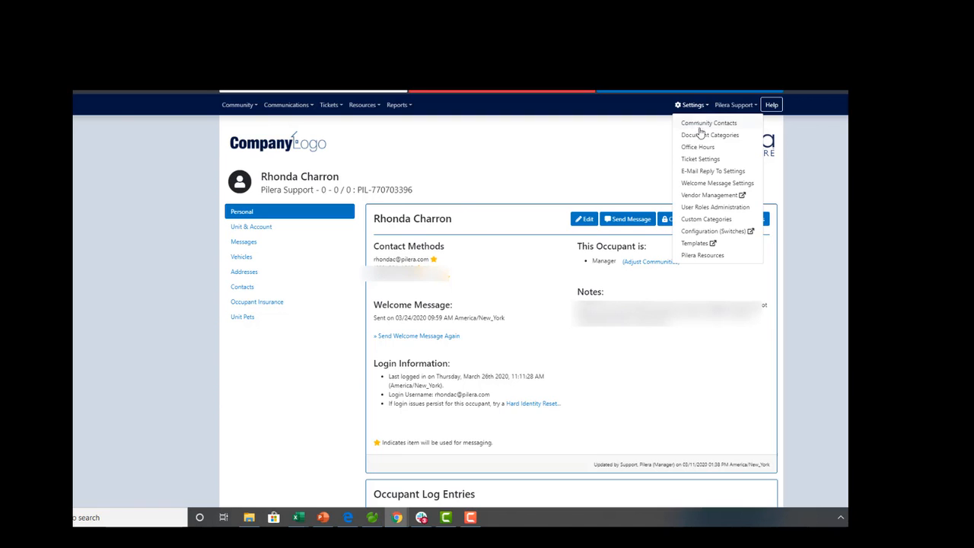
left_click(693, 210)
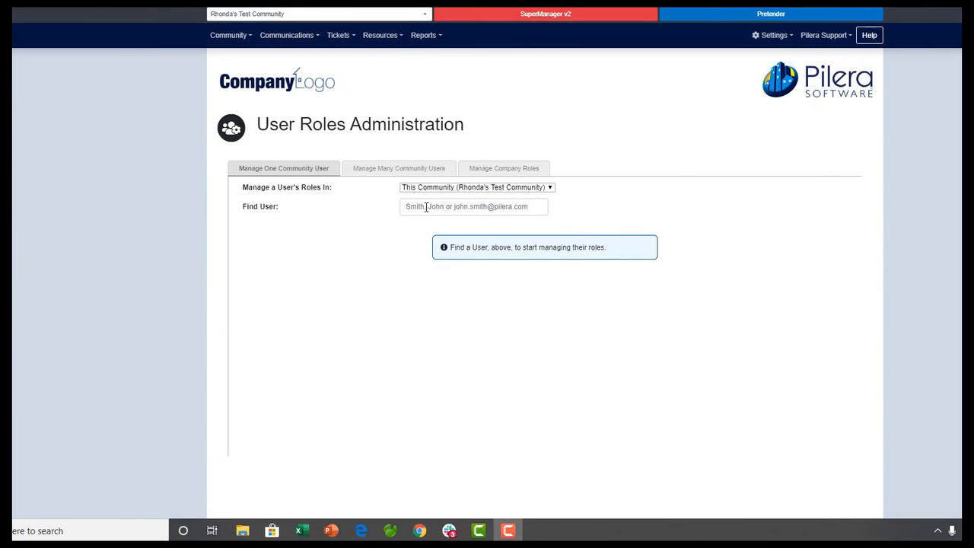
left_click(427, 207)
type("charron")
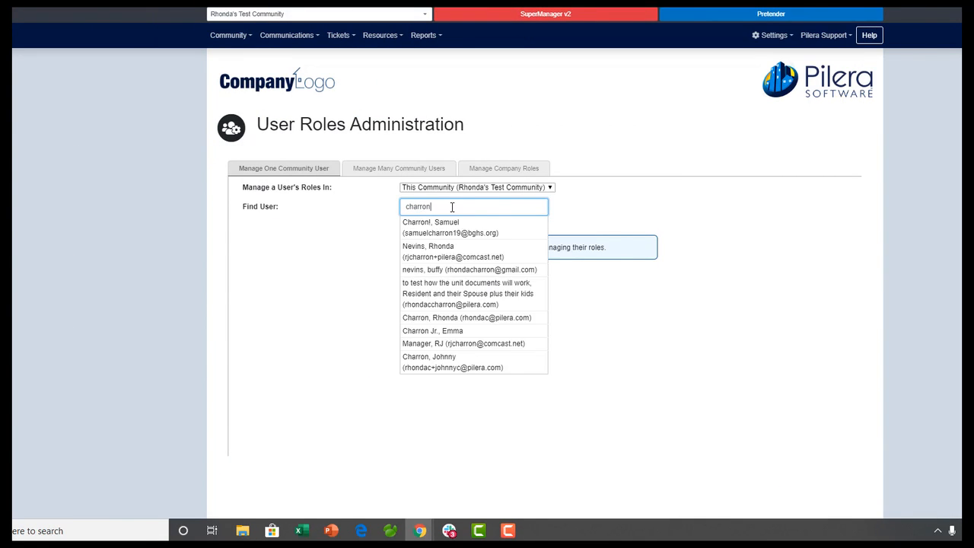
left_click(465, 318)
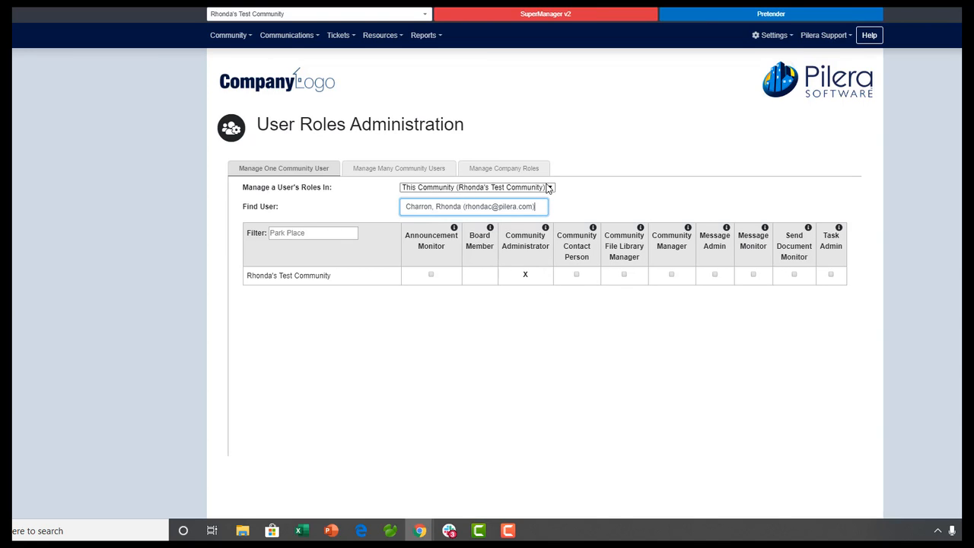
- Show the selected user's roles in All The Communities I Manage and review the community list
left_click(550, 187)
left_click(483, 205)
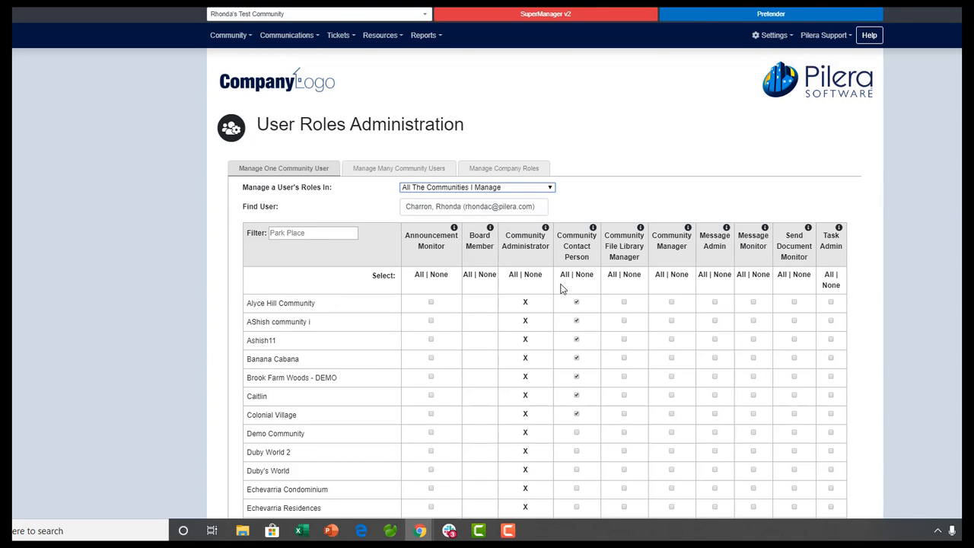
scroll(560, 292, "down", 3)
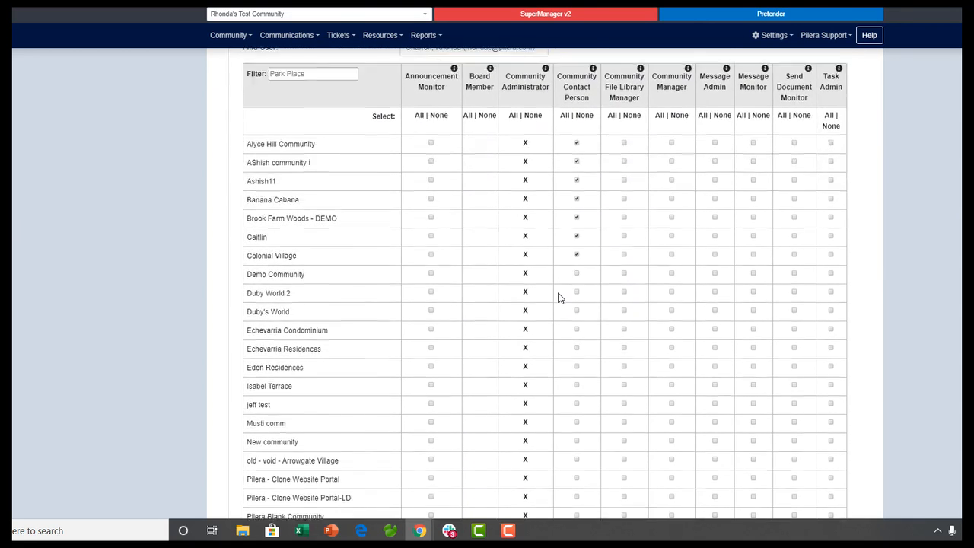
scroll(557, 296, "up", 2)
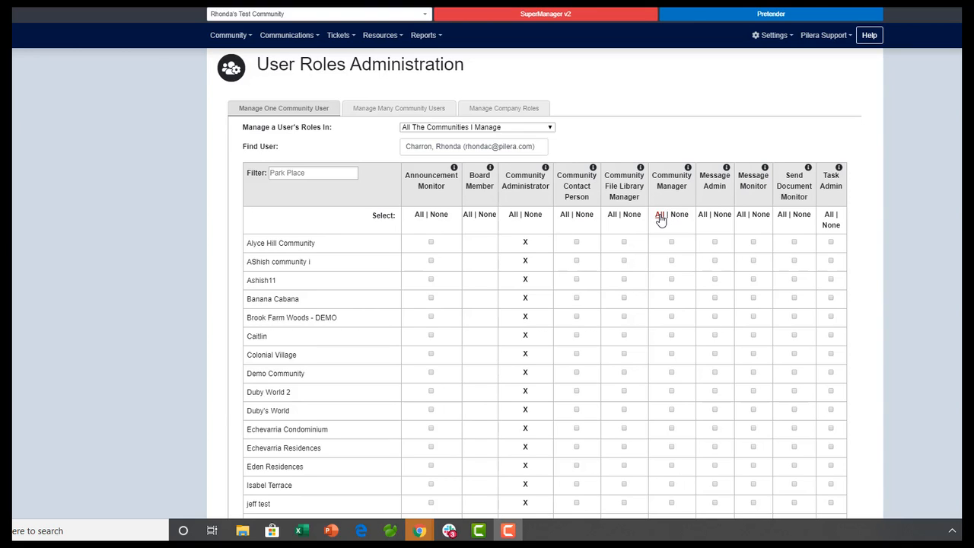
- Assign the Community Manager role to the user in all listed communities
left_click(671, 242)
left_click(671, 261)
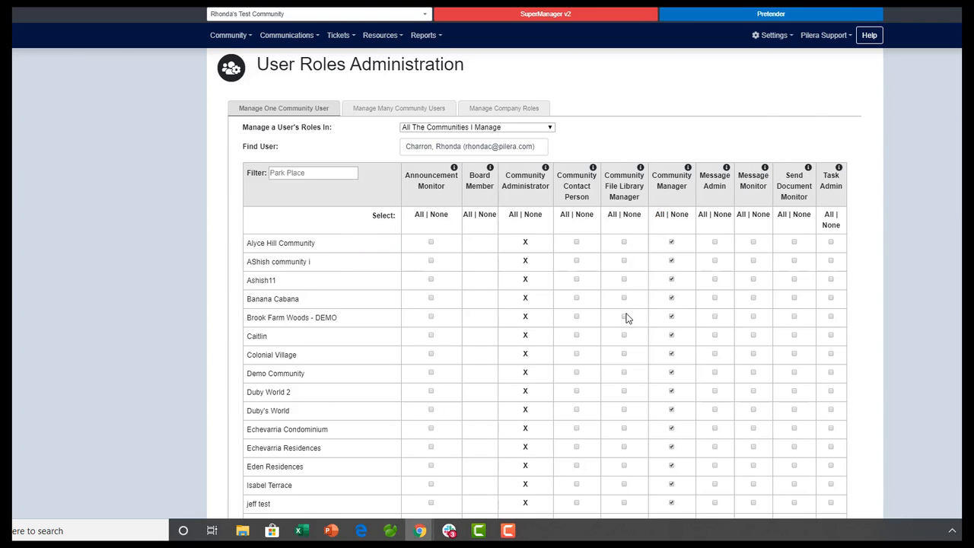
scroll(628, 326, "down", 3)
scroll(628, 326, "up", 4)
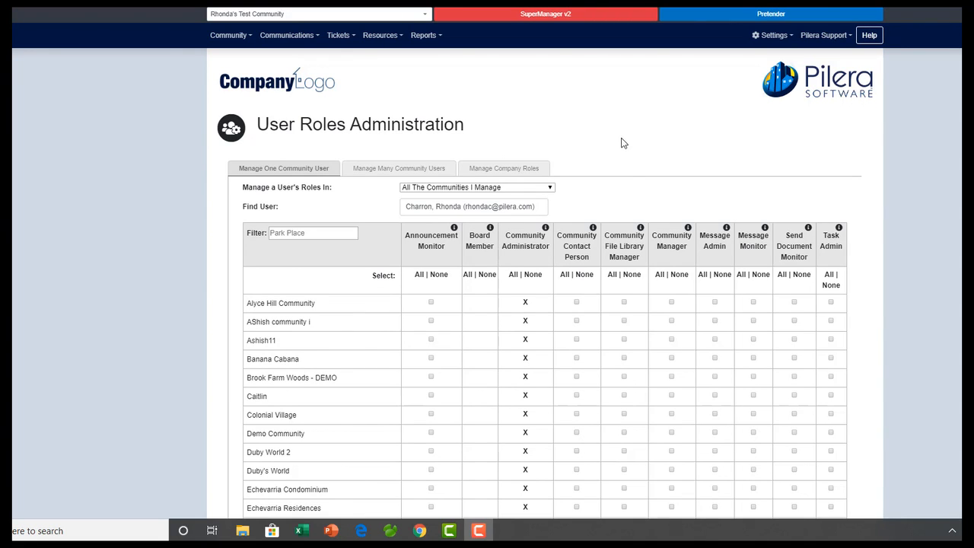
- Assign the user the Community File Library Manager and Message Admin roles in all communities
mouse_move(633, 257)
left_click(613, 278)
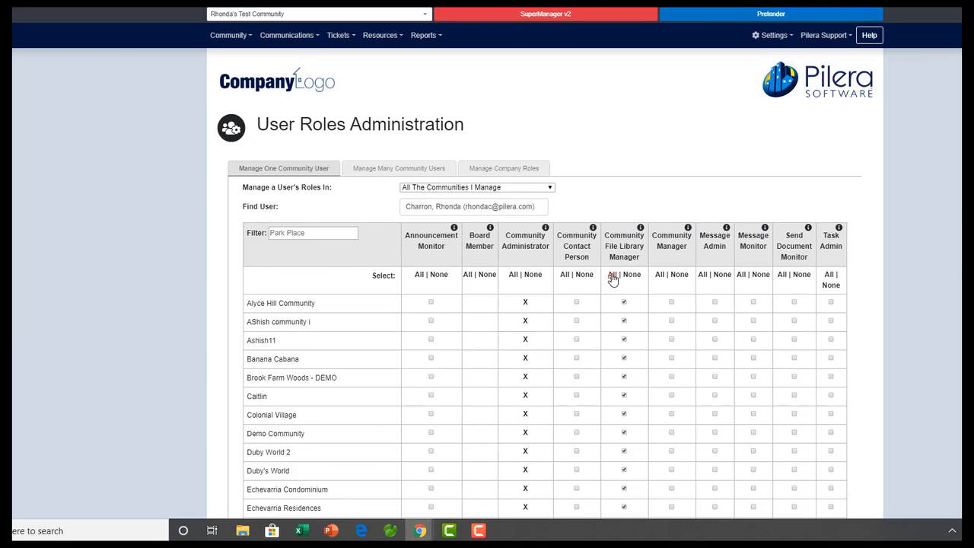
mouse_move(717, 245)
- Make the user Community Contact Person for Alyce Hill Community, AShish community i, Banana Cabana, Caitlin and Colonial Village
mouse_move(567, 254)
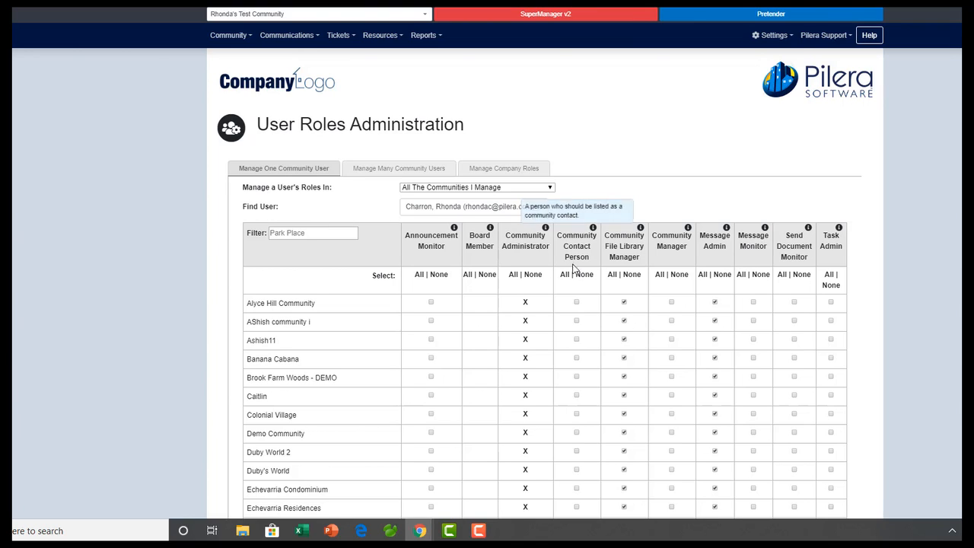
left_click(576, 303)
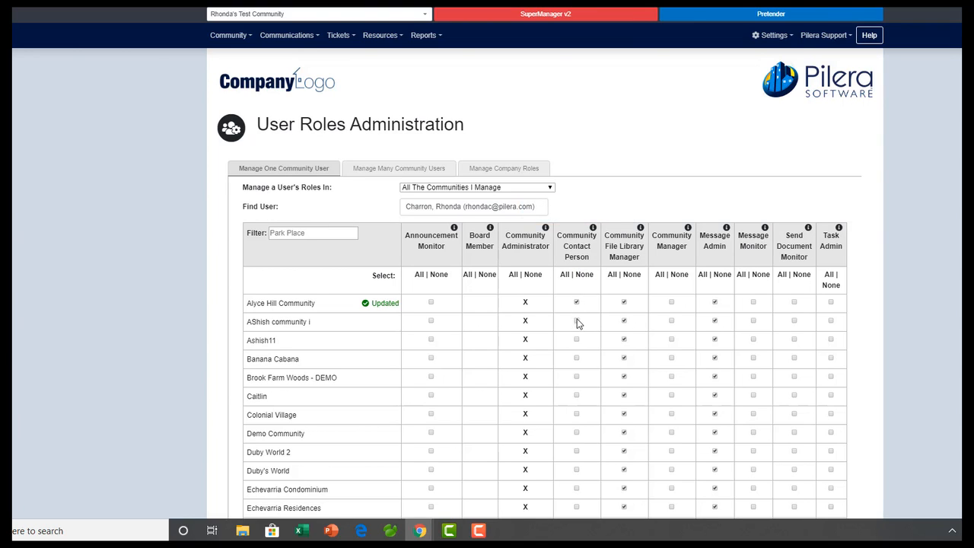
left_click(576, 321)
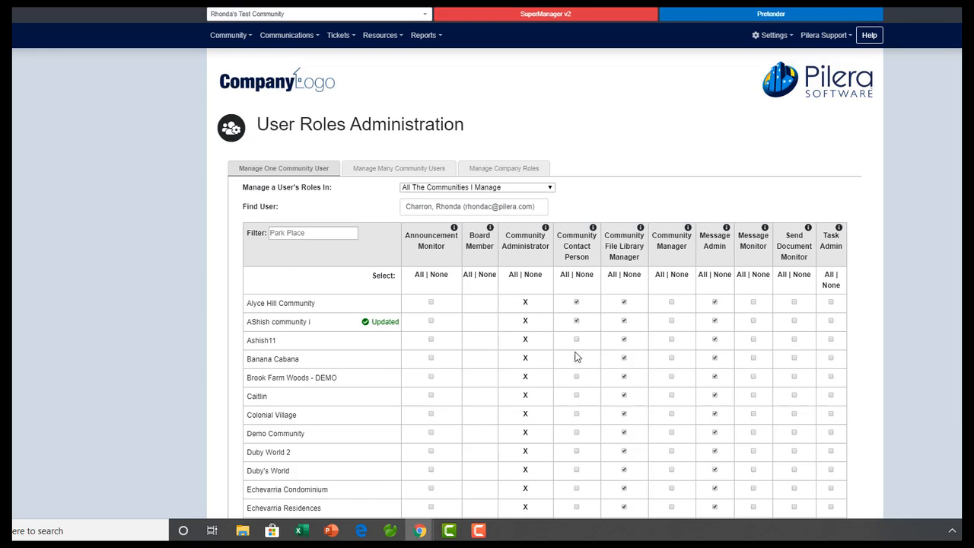
left_click(576, 359)
left_click(577, 396)
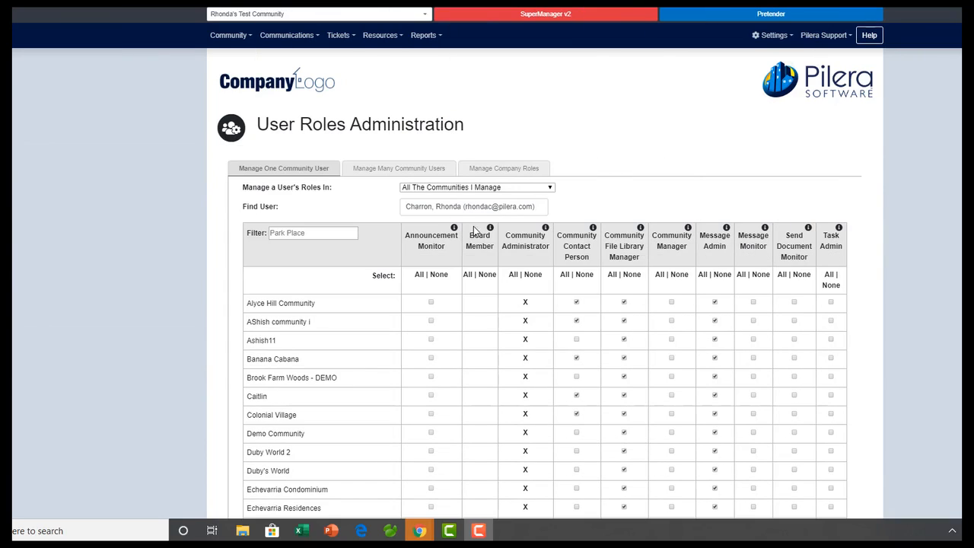
- Assign the user the Announcement Monitor, Send Document Monitor and Message Monitor roles in all communities
left_click(420, 275)
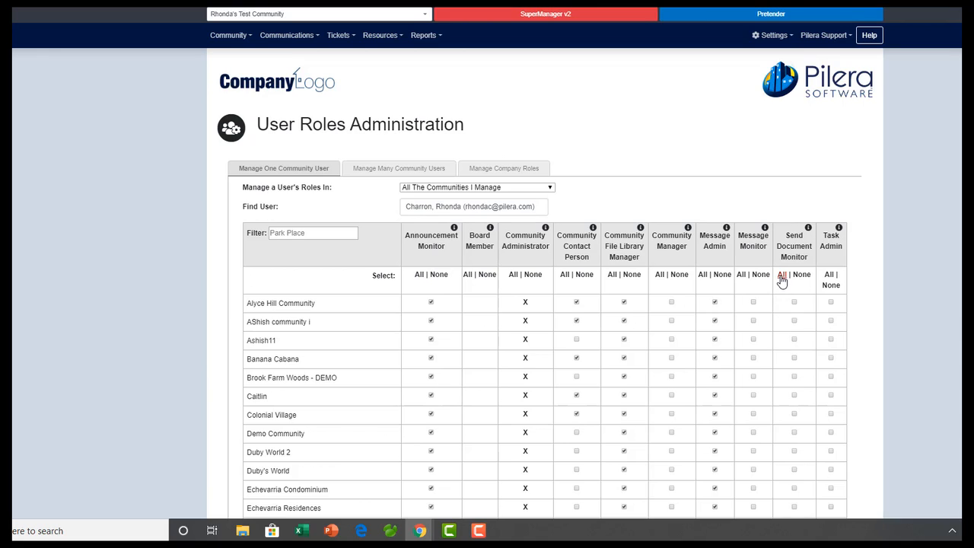
left_click(741, 274)
mouse_move(483, 250)
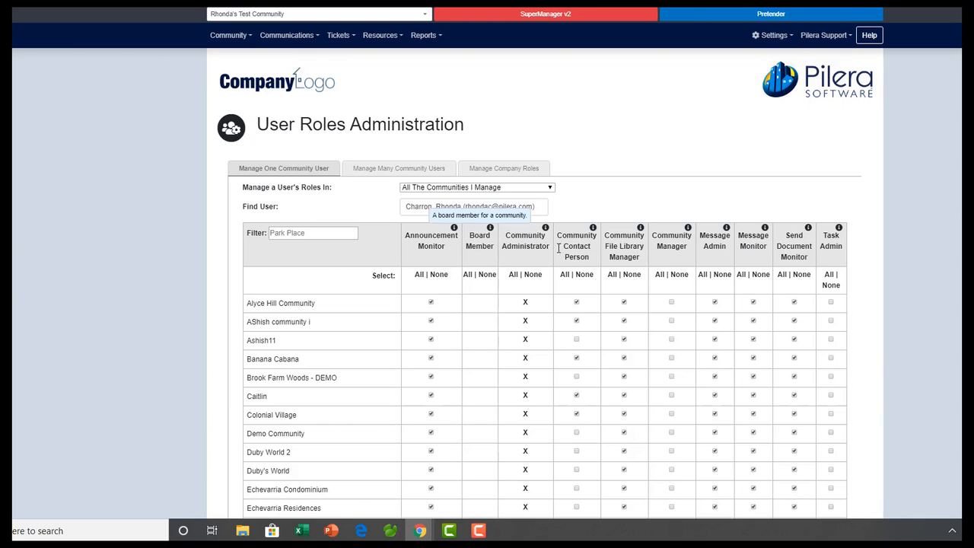
- Assign the user the Task Admin role in Alyce Hill Community, Ashish11, Banana Cabana, Brook Farm Woods - DEMO and Caitlin
mouse_move(833, 244)
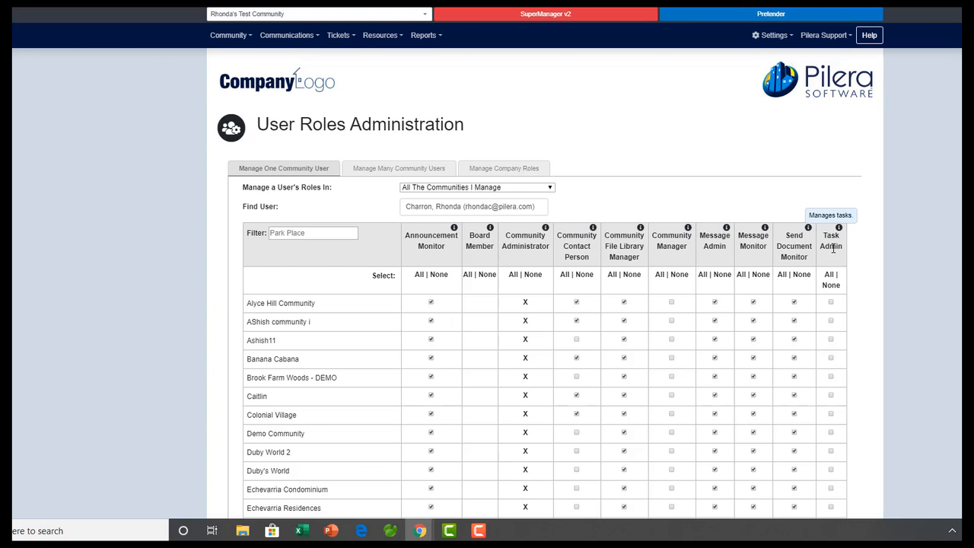
left_click(831, 302)
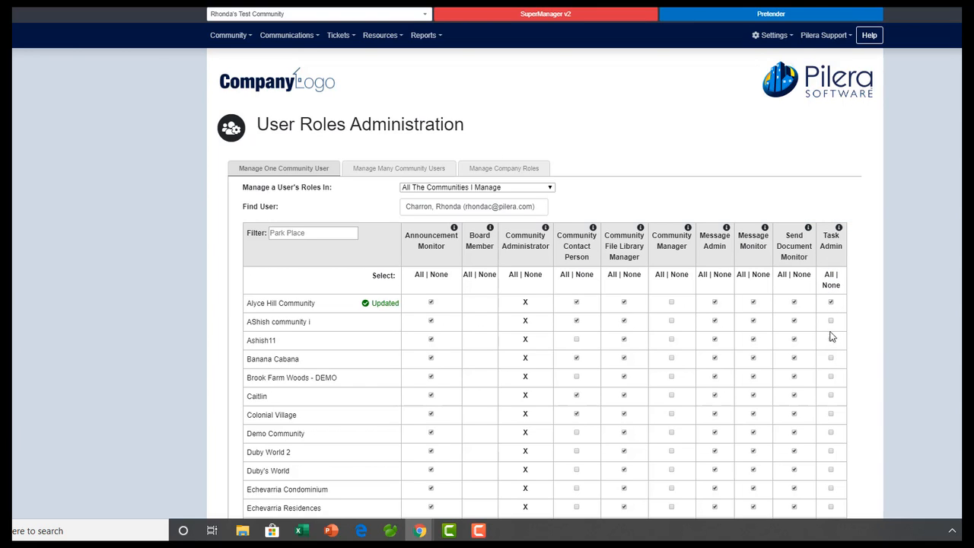
left_click(831, 339)
left_click(831, 357)
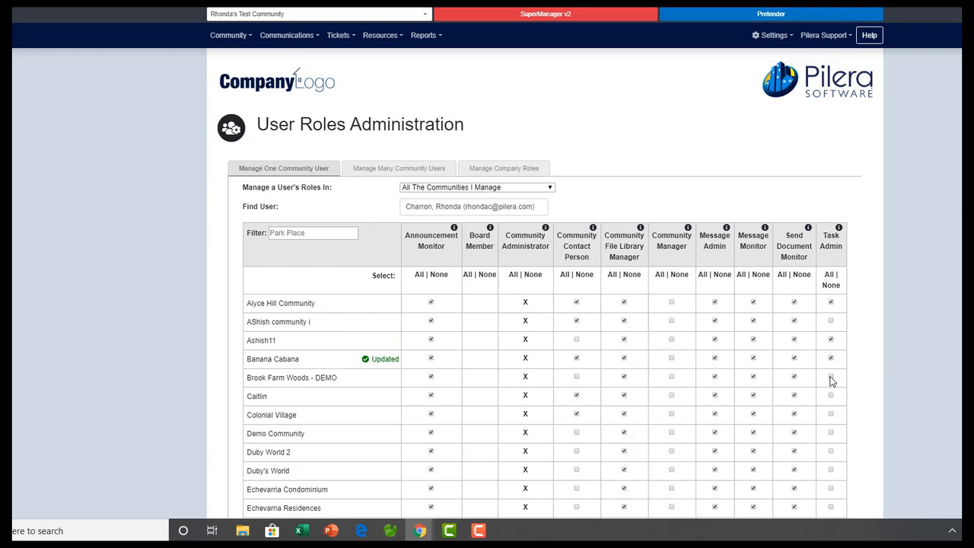
left_click(831, 376)
left_click(831, 394)
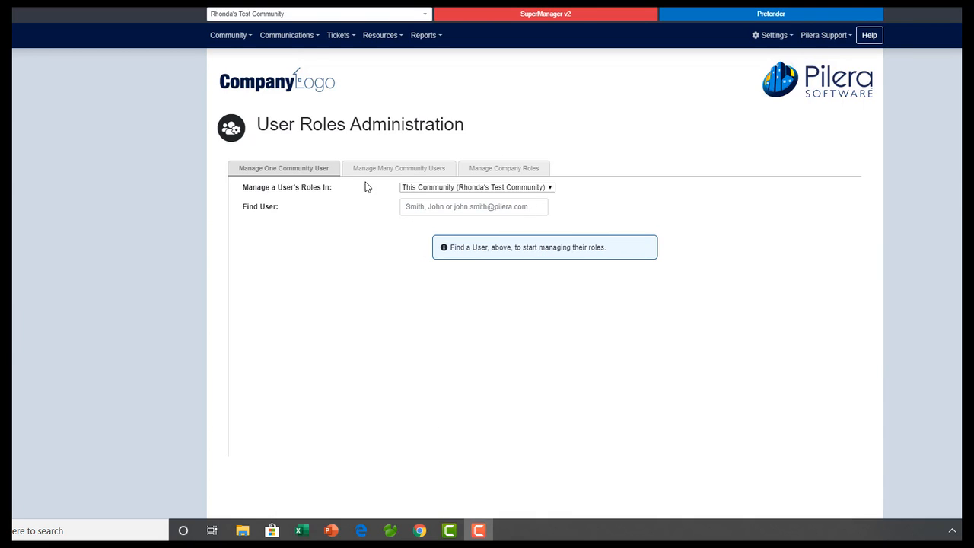
- Switch to managing many community users and view who holds the Community Manager role in each community
left_click(395, 171)
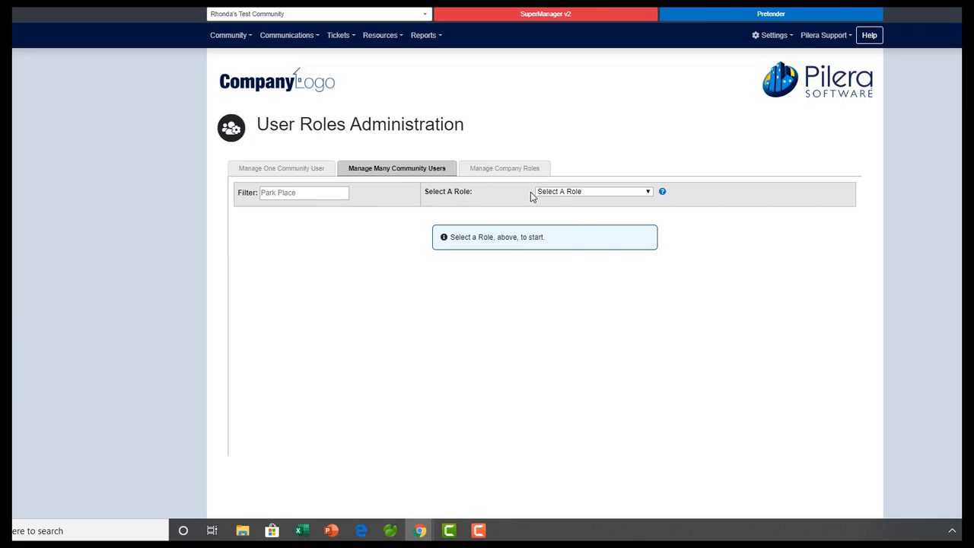
left_click(554, 193)
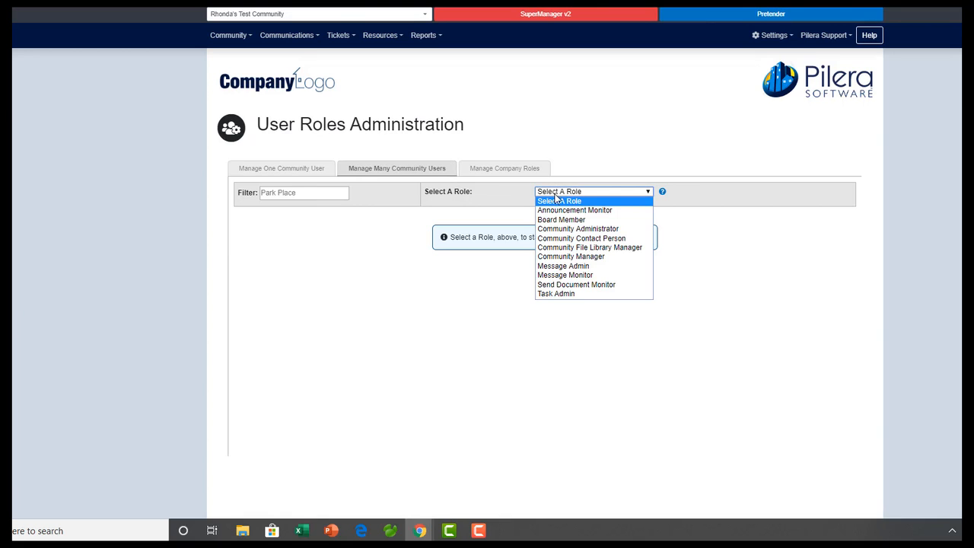
left_click(563, 256)
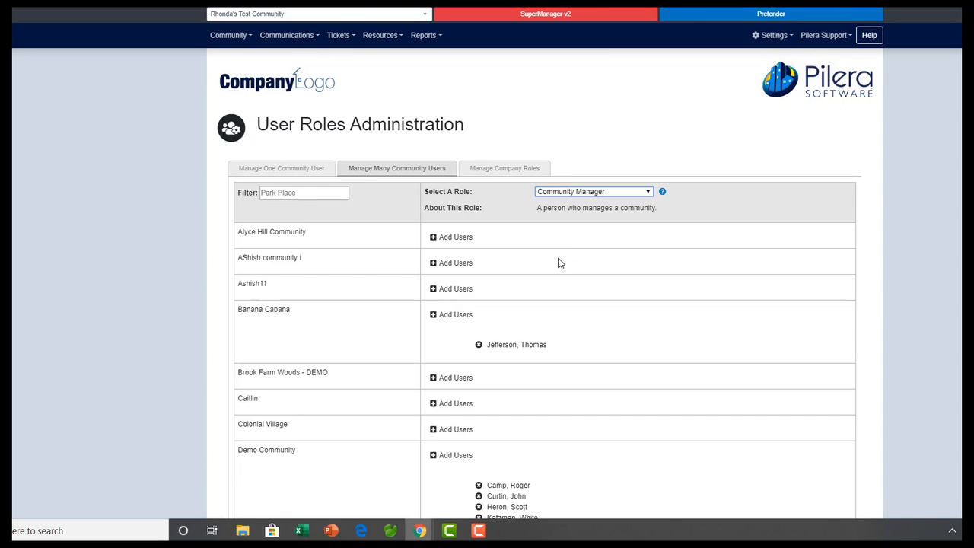
scroll(576, 385, "down", 2)
scroll(577, 386, "up", 2)
- Change the role to Message Admin and review the users assigned to it in each community
left_click(569, 195)
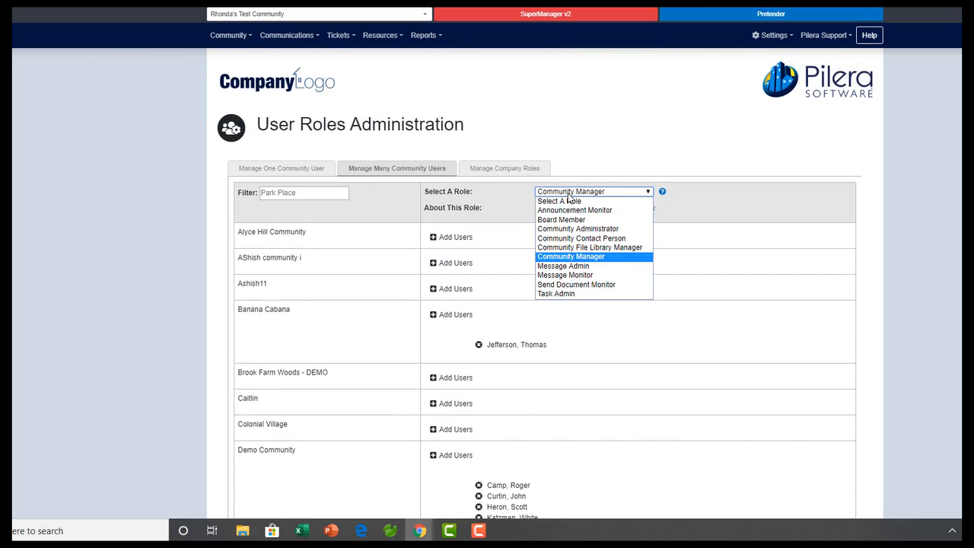
left_click(565, 266)
scroll(566, 274, "down", 3)
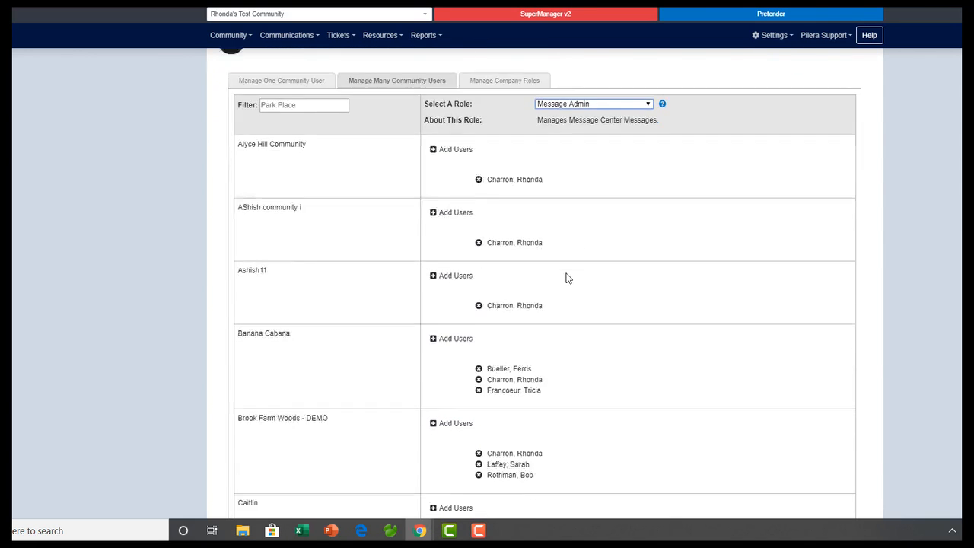
scroll(566, 285, "up", 3)
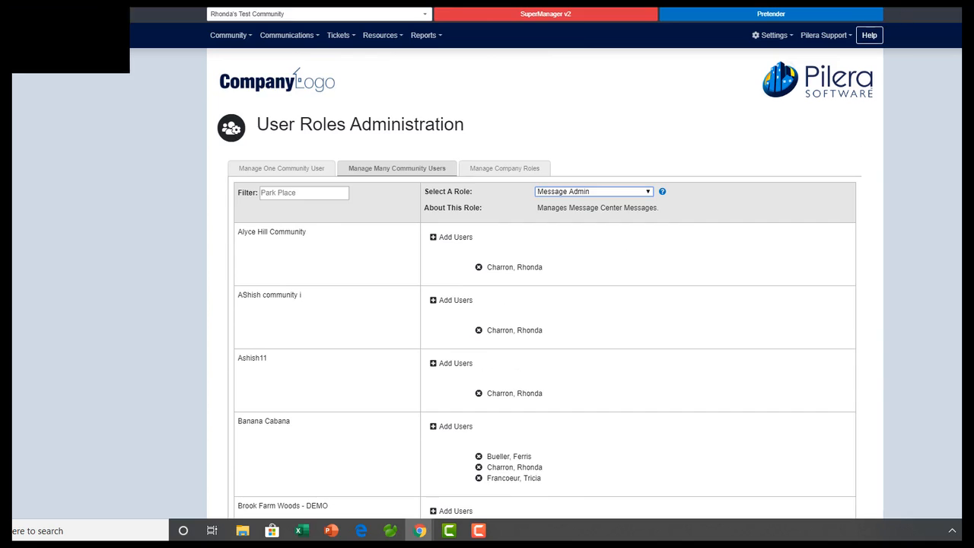